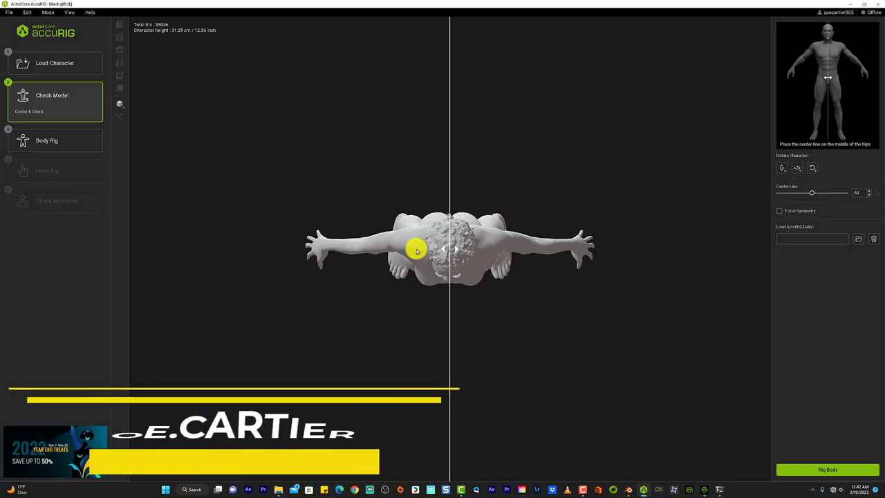
# Rotate the character 90° on X, set the centre line on the hips (49.91), and rig the body
pyautogui.click(785, 168)
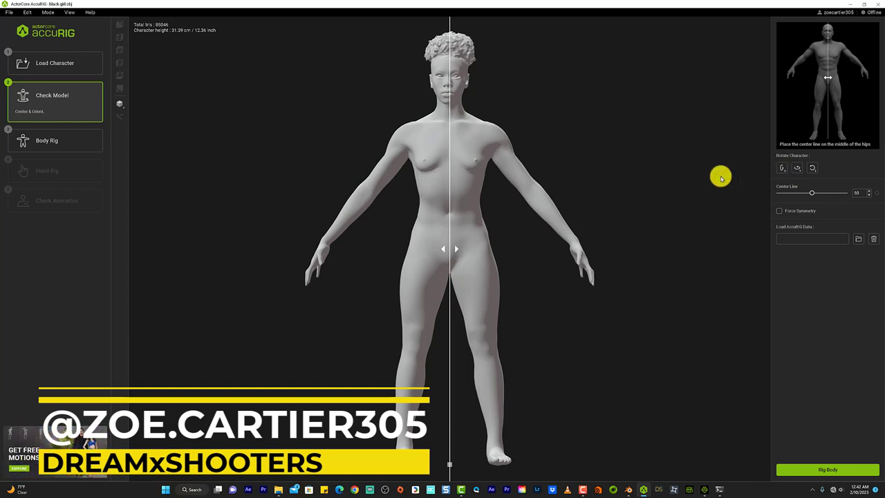
pyautogui.moveTo(450, 213); pyautogui.dragTo(448, 215)
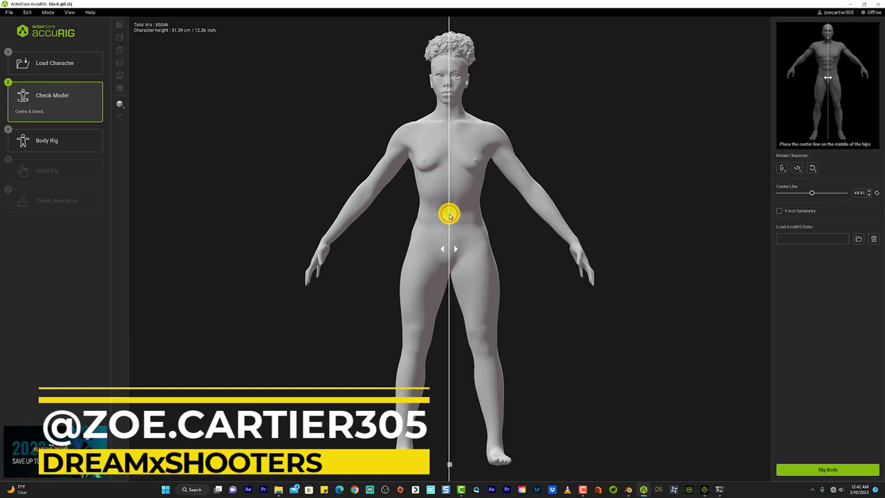
pyautogui.click(119, 105)
pyautogui.click(120, 104)
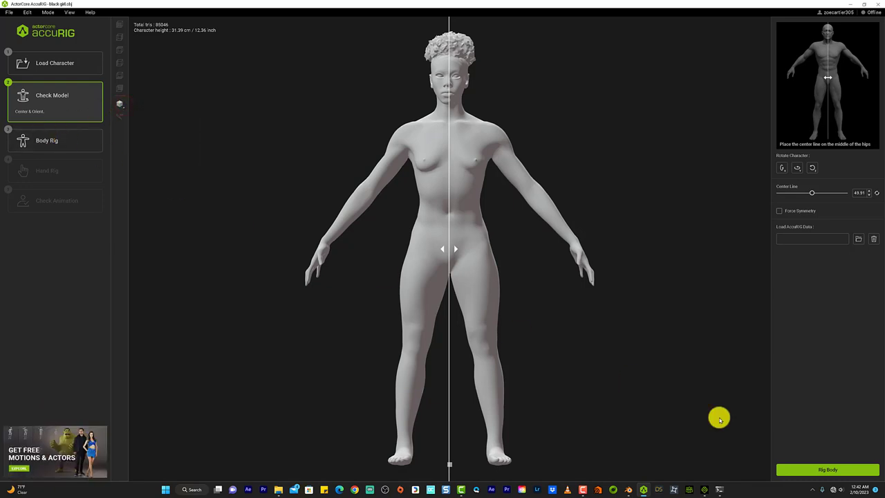
pyautogui.click(830, 470)
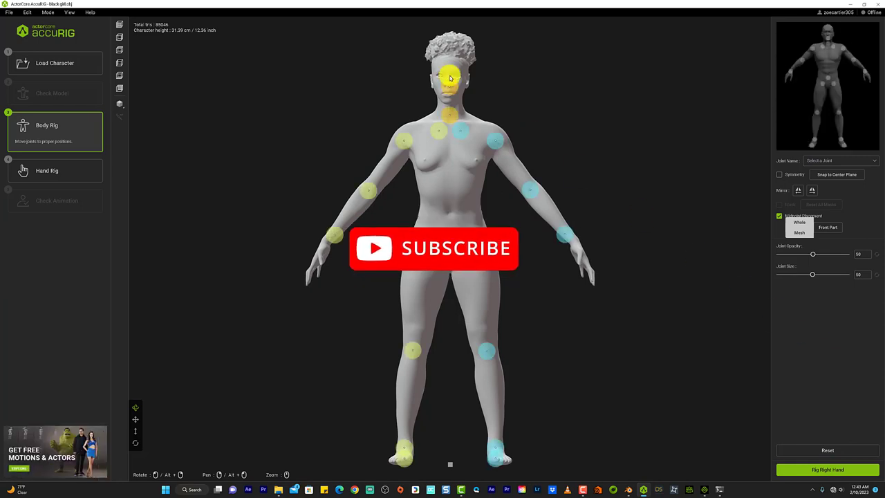
# Zoom to the torso and lower the Head and Neck joints slightly along the neck
pyautogui.scroll(-3, 450, 78)
pyautogui.scroll(5, 455, 151)
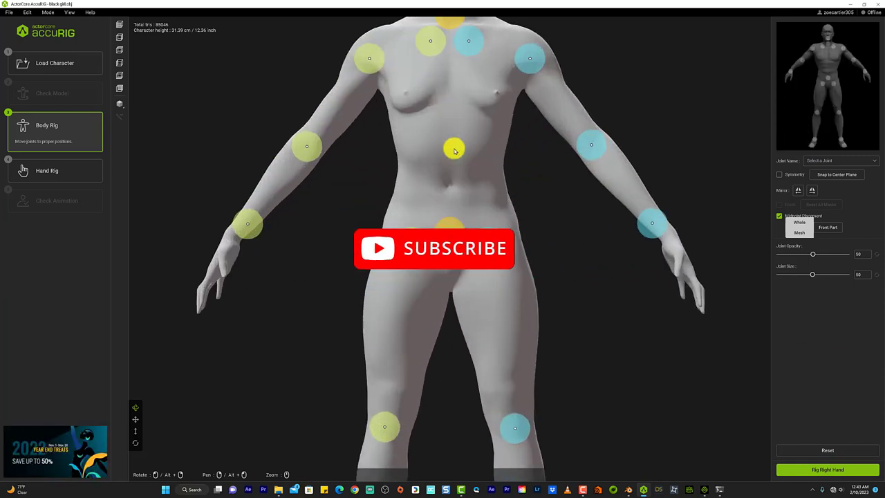
pyautogui.scroll(-3, 455, 150)
pyautogui.scroll(-2, 453, 138)
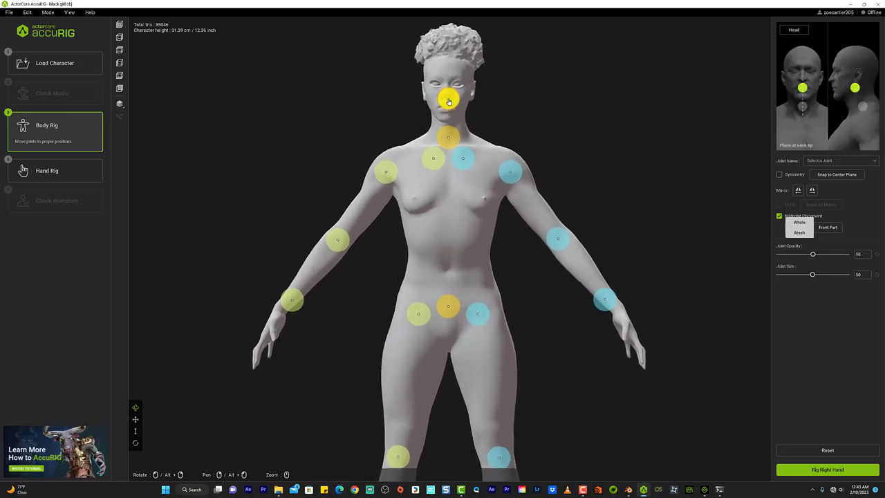
pyautogui.moveTo(449, 101); pyautogui.dragTo(449, 109)
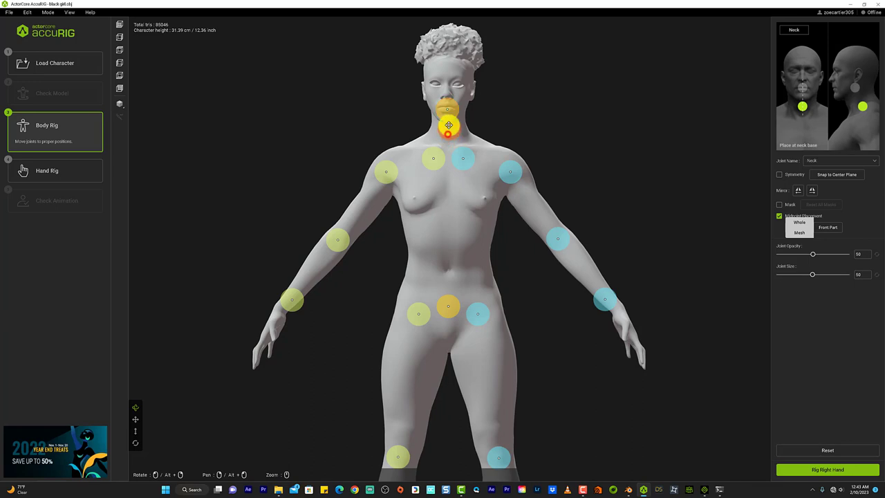
pyautogui.moveTo(448, 128); pyautogui.dragTo(447, 136)
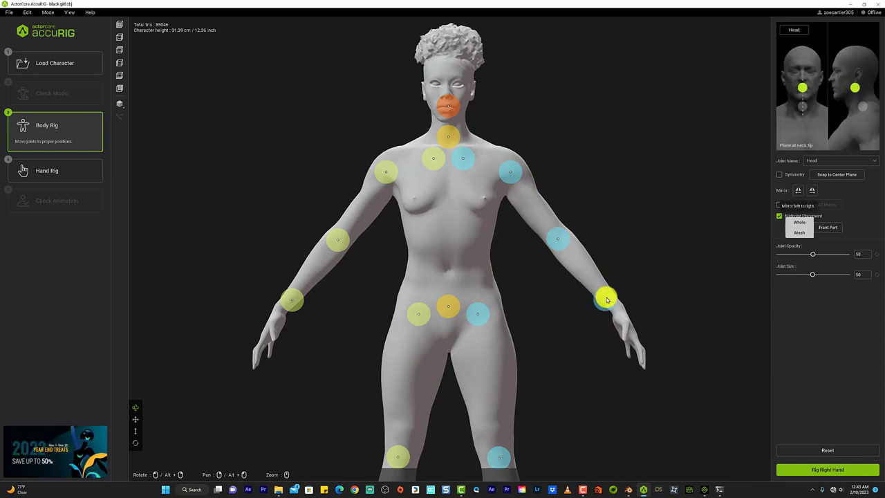
# Move the Right Hand joint onto the wrist and shift the Pelvis joint slightly left
pyautogui.click(853, 161)
pyautogui.click(845, 182)
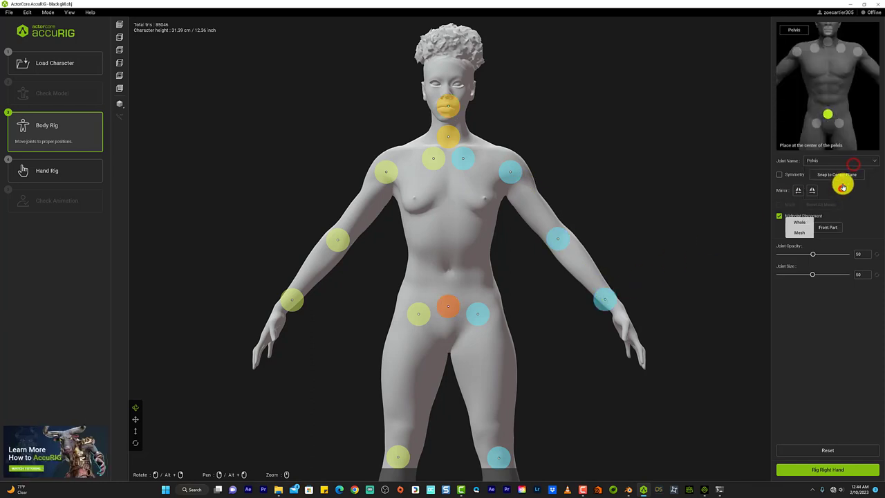
pyautogui.click(851, 161)
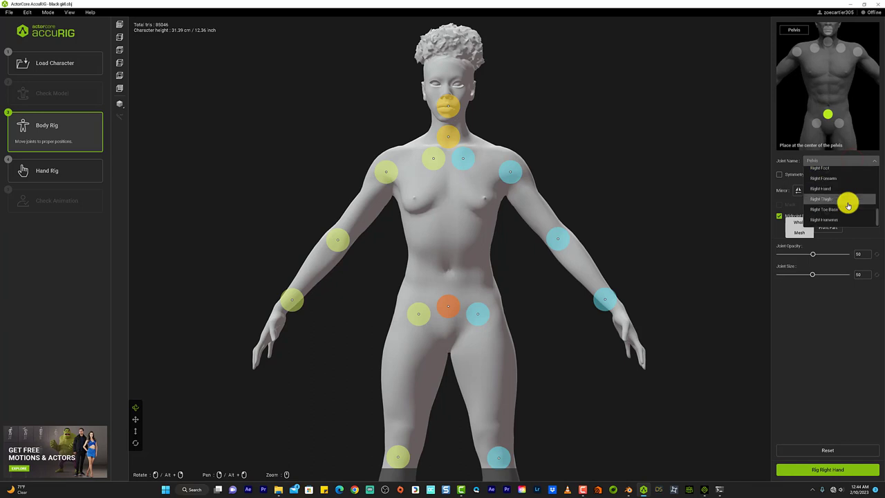
pyautogui.click(844, 191)
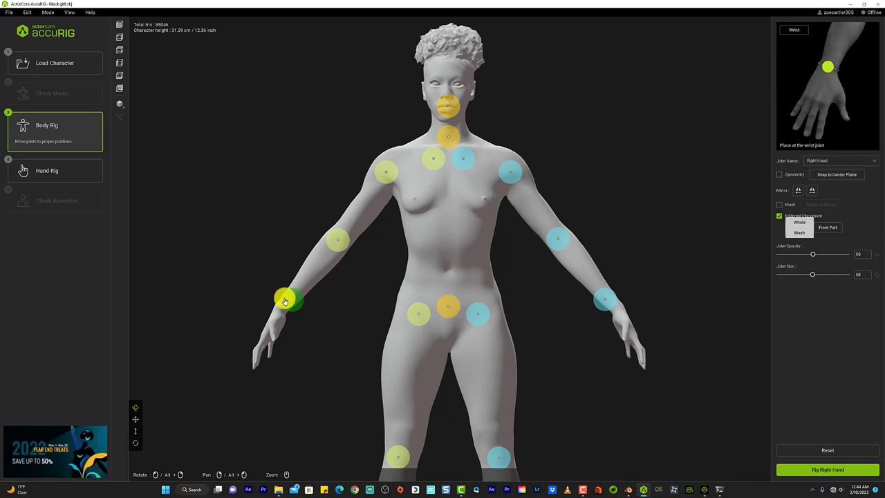
pyautogui.moveTo(285, 302); pyautogui.dragTo(295, 305)
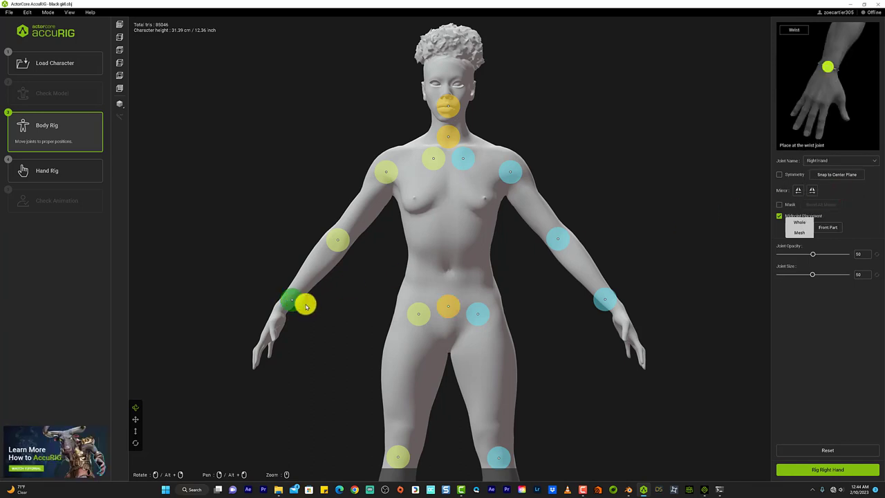
pyautogui.scroll(-3, 306, 306)
pyautogui.scroll(3, 373, 325)
pyautogui.scroll(-3, 377, 304)
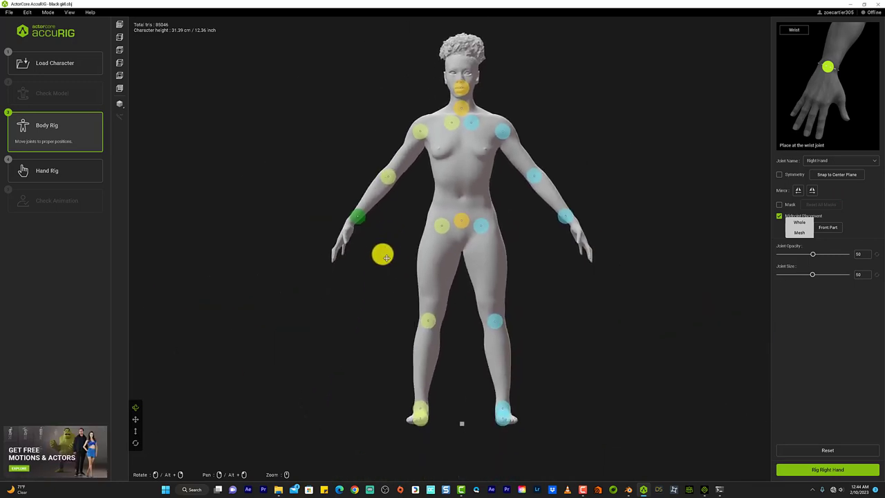
pyautogui.scroll(1, 458, 382)
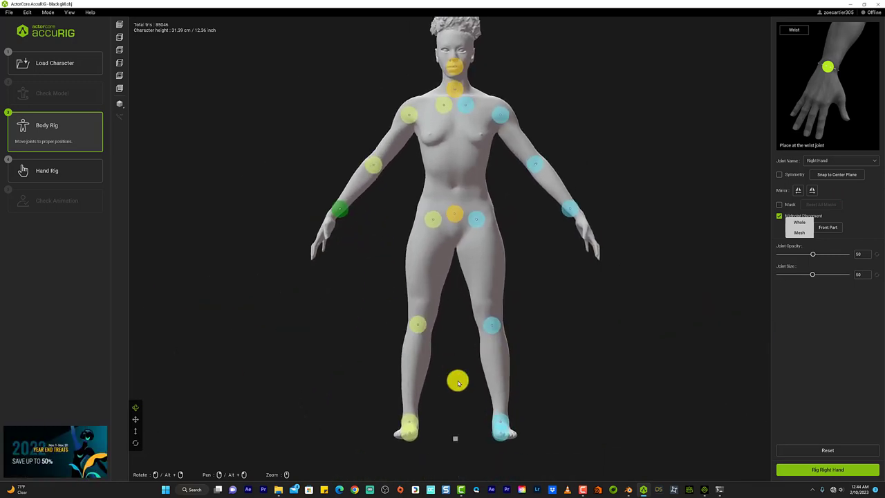
pyautogui.click(137, 443)
pyautogui.moveTo(449, 233); pyautogui.dragTo(435, 232)
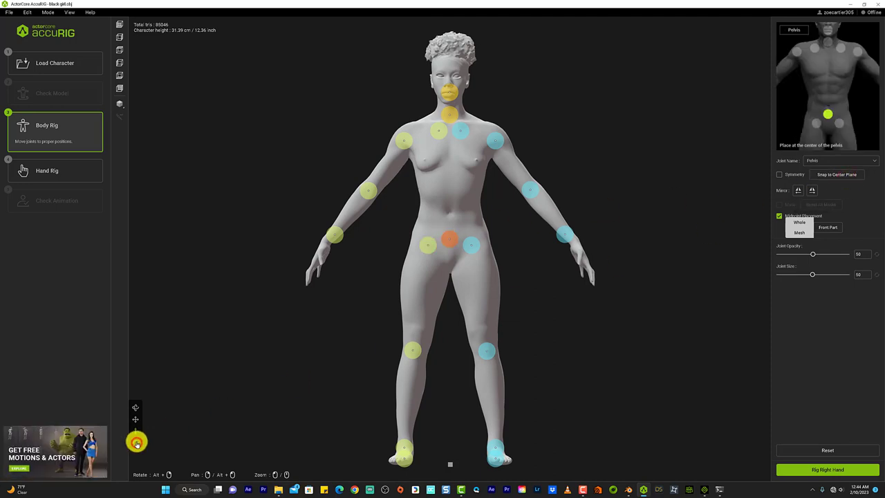
# Check the Left Foot joint from above, return to the front view, and rig the right hand
pyautogui.moveTo(251, 425)
pyautogui.mouseDown()
pyautogui.moveTo(355, 316)
pyautogui.moveTo(533, 282)
pyautogui.moveTo(417, 305)
pyautogui.moveTo(310, 343)
pyautogui.moveTo(239, 338)
pyautogui.moveTo(217, 323)
pyautogui.mouseUp()
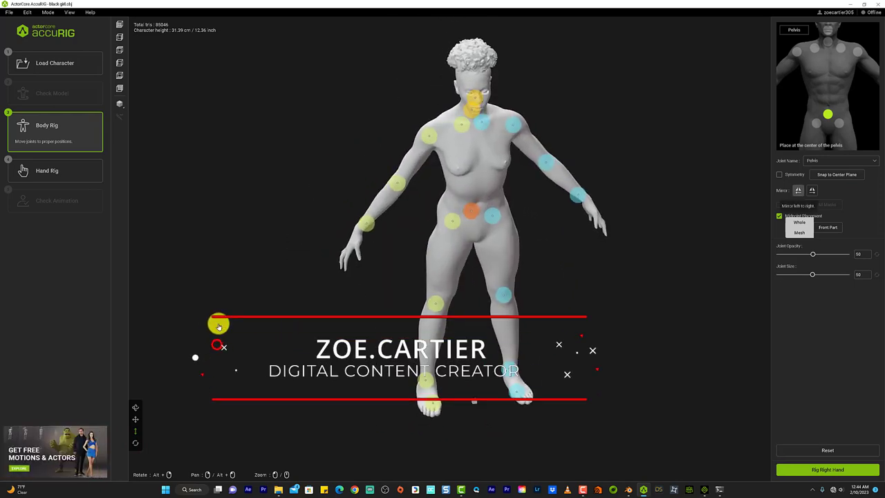
pyautogui.click(846, 161)
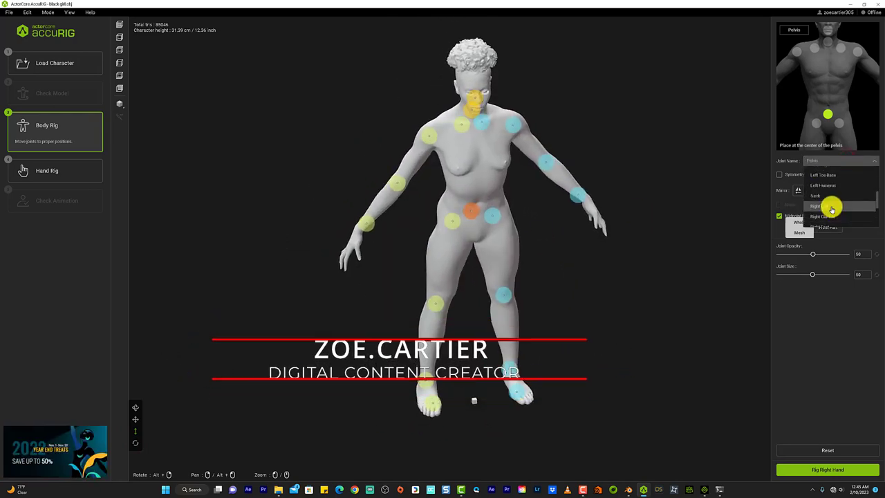
pyautogui.click(834, 219)
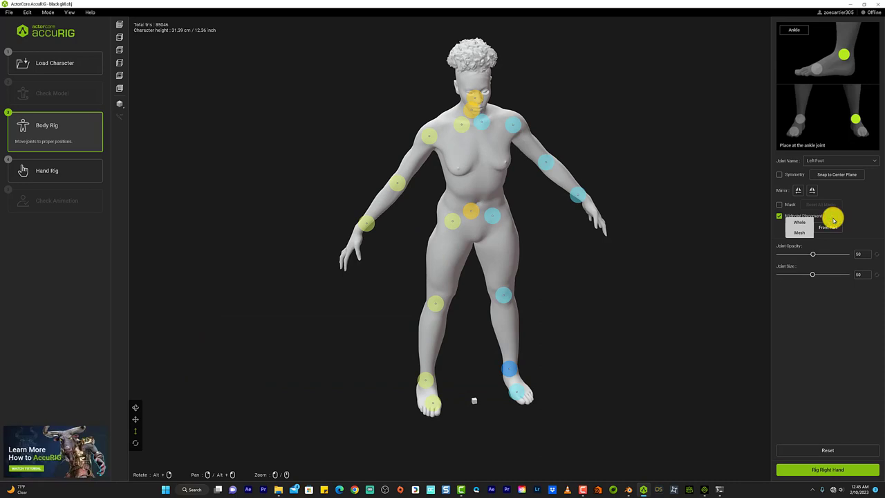
pyautogui.moveTo(586, 336); pyautogui.dragTo(544, 297, button='middle')
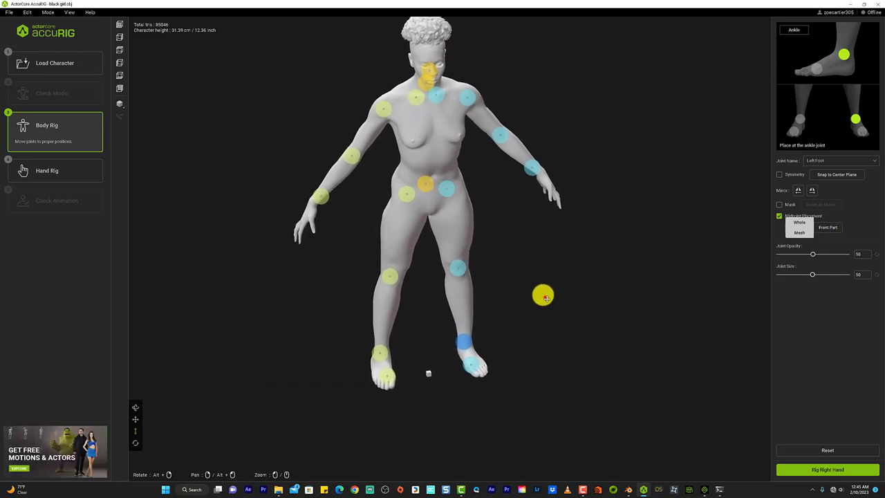
pyautogui.keyDown('alt'); pyautogui.moveTo(545, 298); pyautogui.dragTo(536, 280); pyautogui.keyUp('alt')
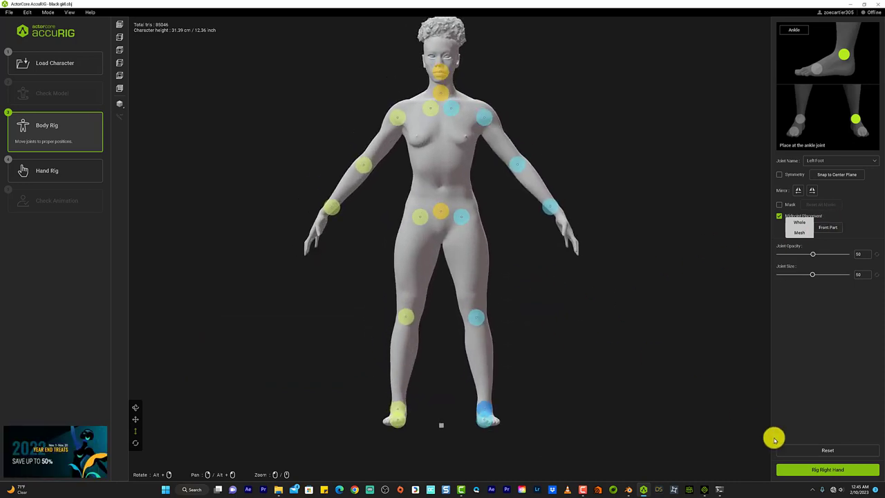
pyautogui.click(815, 471)
# Confirm hand rigging, inspect the right fingertip joints, and lower the middle finger's base joint
pyautogui.click(418, 312)
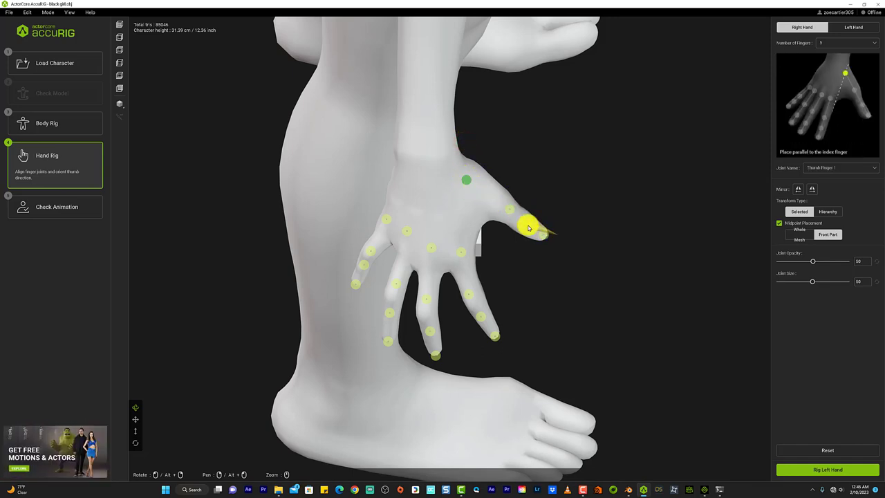
pyautogui.click(492, 336)
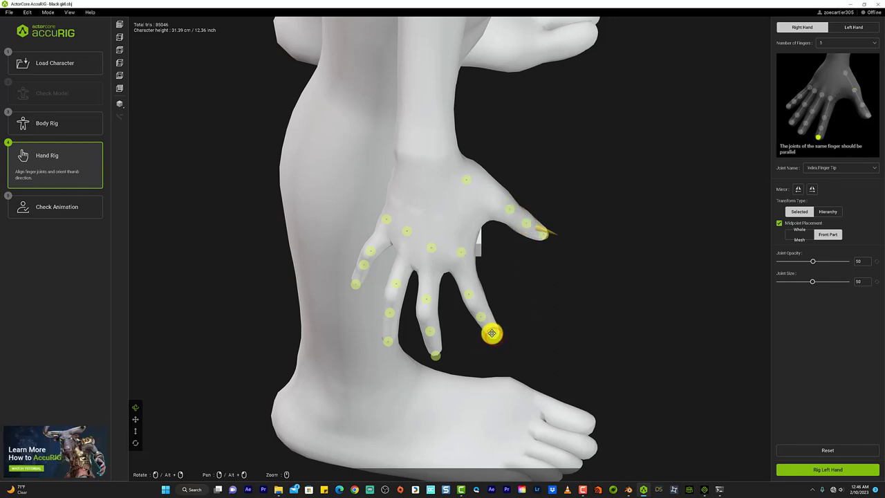
pyautogui.click(389, 339)
pyautogui.click(356, 281)
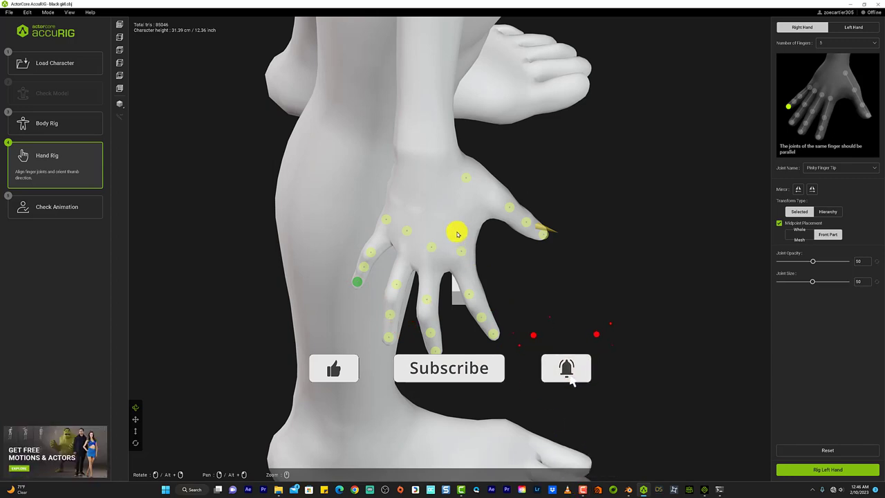
pyautogui.click(391, 315)
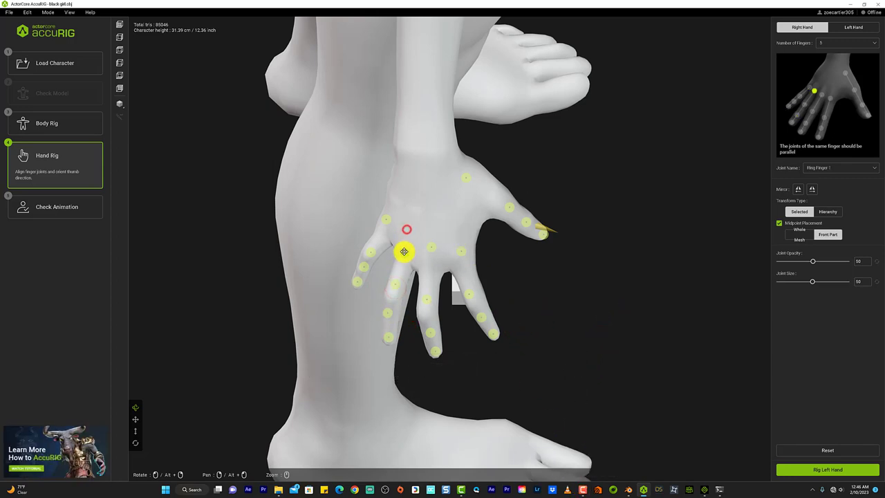
pyautogui.moveTo(430, 247); pyautogui.dragTo(426, 261)
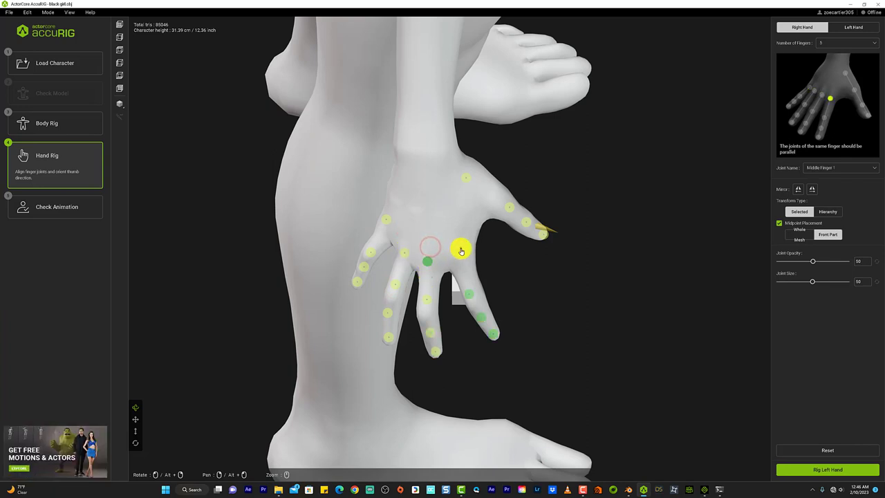
# Nudge the right pinky's base joint up-left and apply the right-hand rig to start the left hand
pyautogui.click(469, 292)
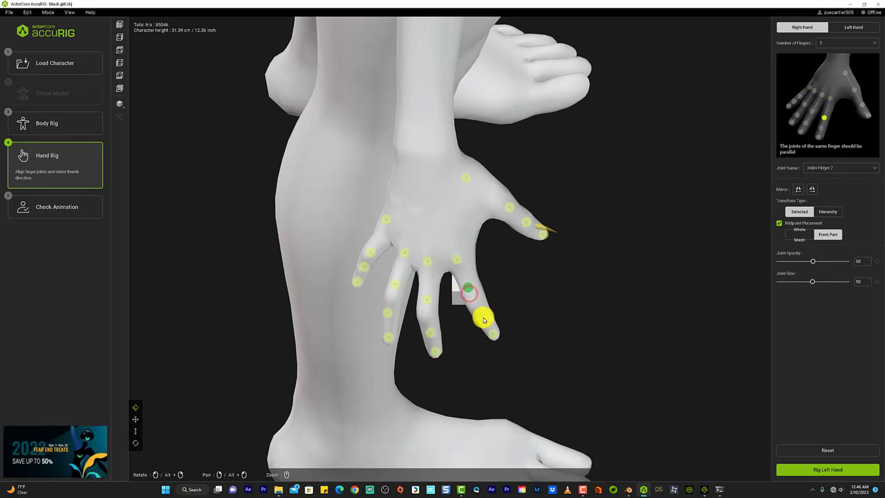
pyautogui.click(469, 288)
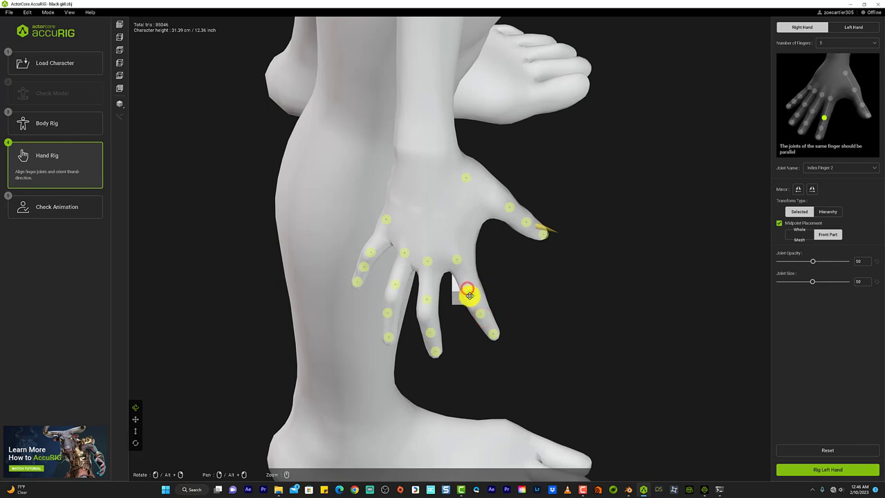
pyautogui.moveTo(384, 235); pyautogui.dragTo(382, 232)
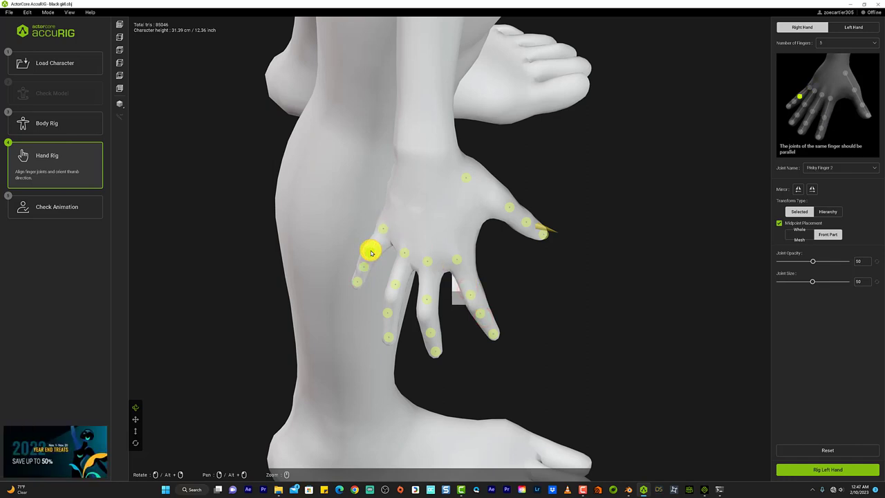
pyautogui.click(838, 470)
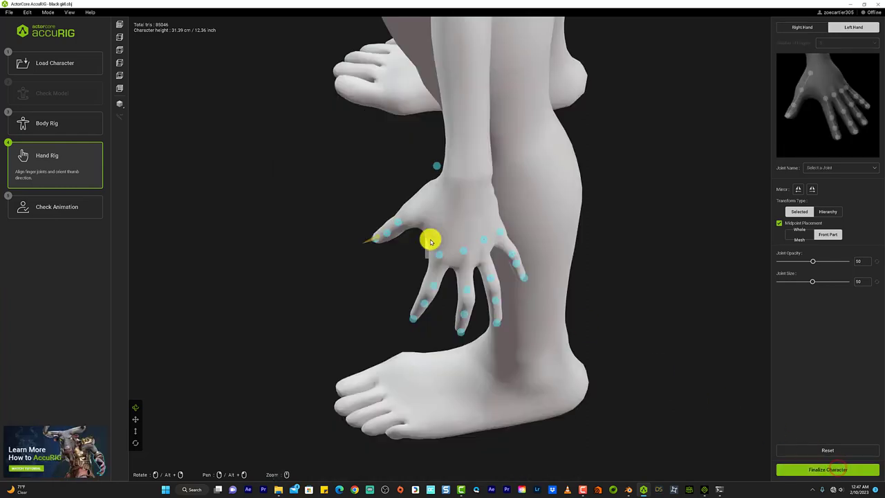
# Check the left thumb and fingertip joints and nudge the Index Finger 2 joint into place
pyautogui.click(436, 164)
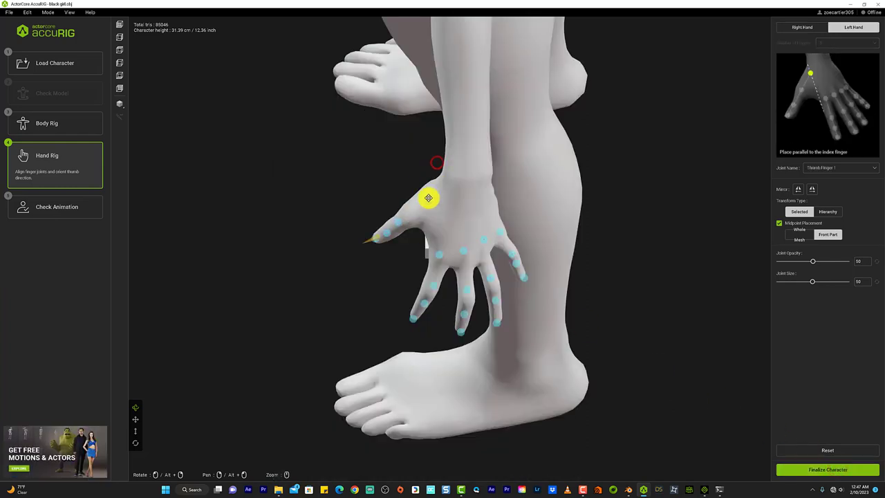
pyautogui.click(398, 221)
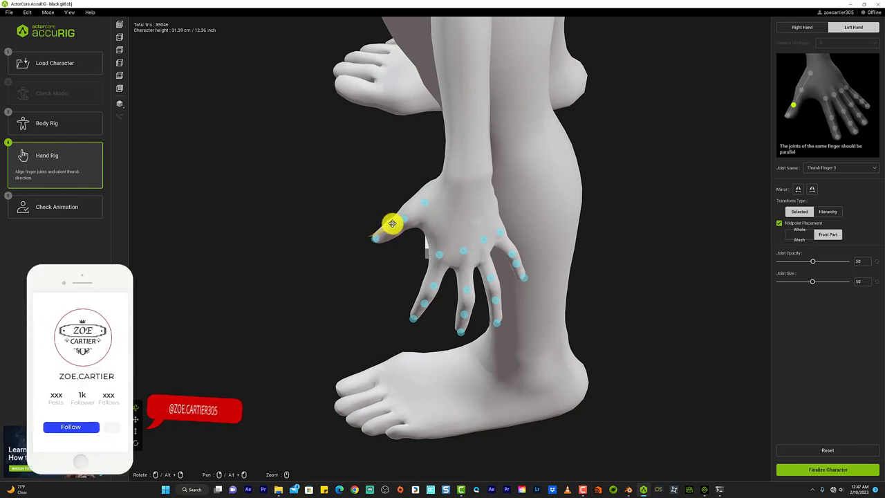
pyautogui.click(522, 273)
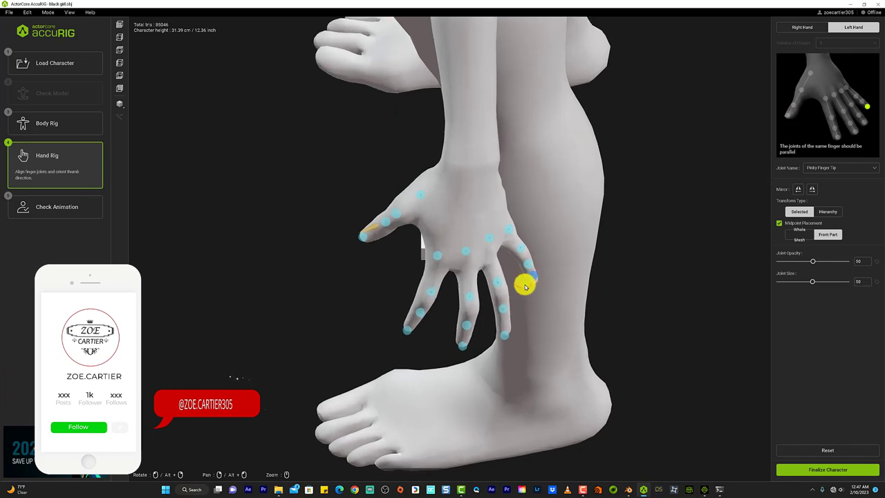
pyautogui.scroll(5, 523, 283)
pyautogui.click(532, 373)
pyautogui.click(469, 392)
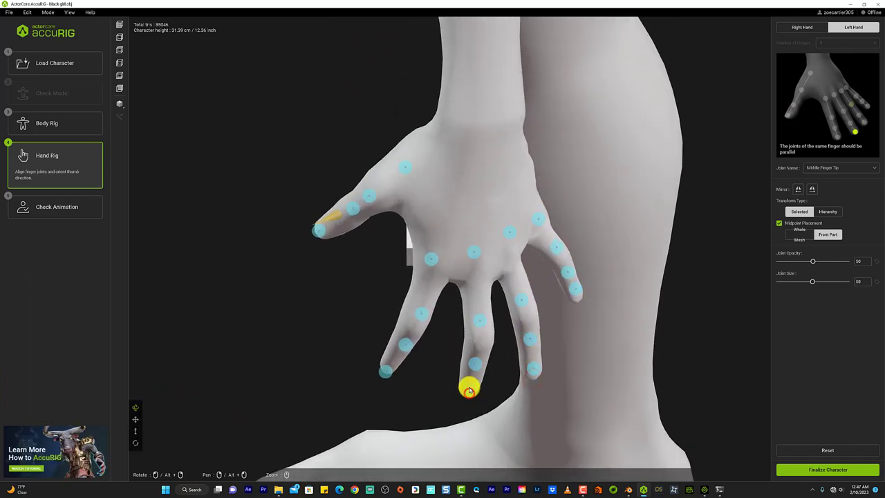
pyautogui.click(382, 370)
pyautogui.click(422, 316)
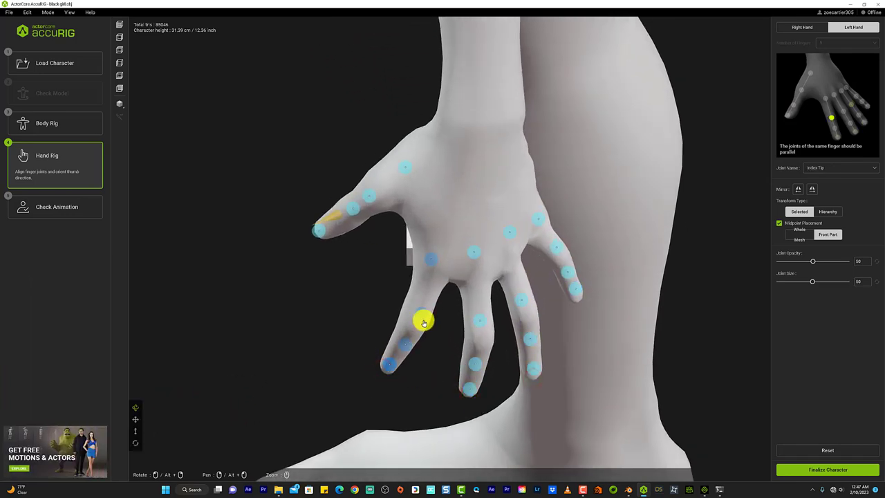
pyautogui.moveTo(423, 322); pyautogui.dragTo(415, 315)
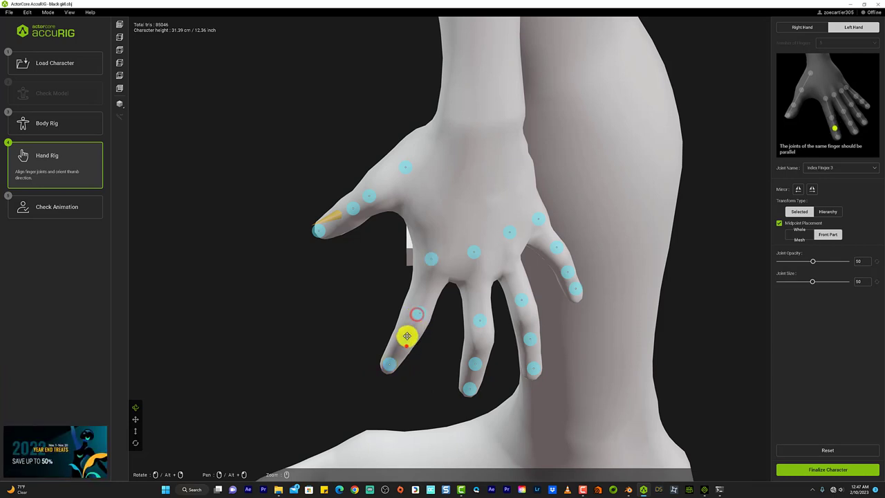
# Lower the left middle finger's joints, raise Ring Finger 2, and finalize the character's skin weights
pyautogui.click(475, 361)
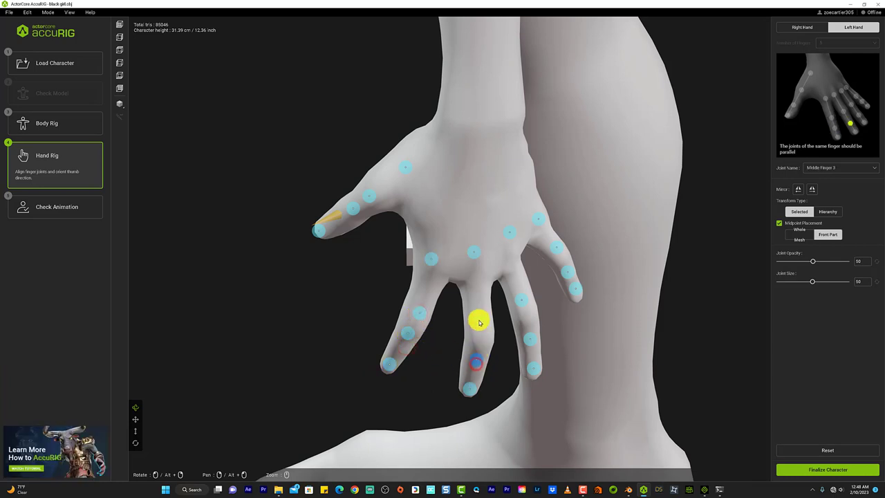
pyautogui.moveTo(480, 320); pyautogui.dragTo(480, 333)
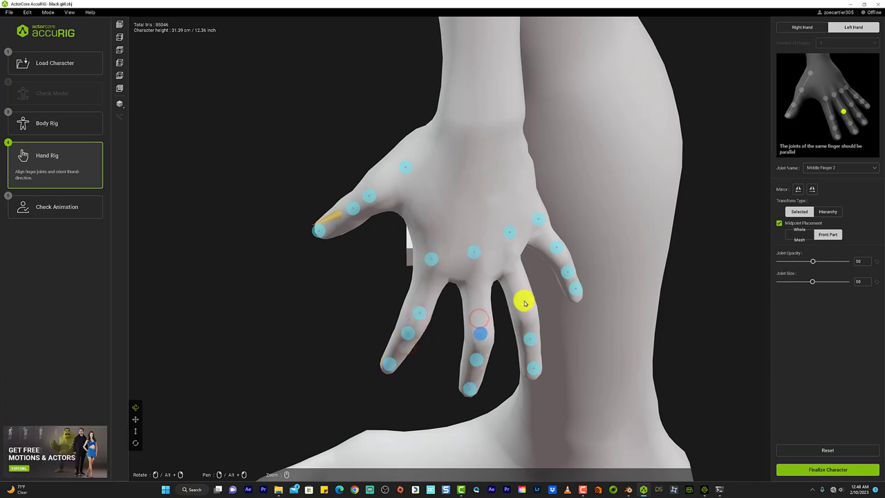
pyautogui.moveTo(471, 251); pyautogui.dragTo(478, 281)
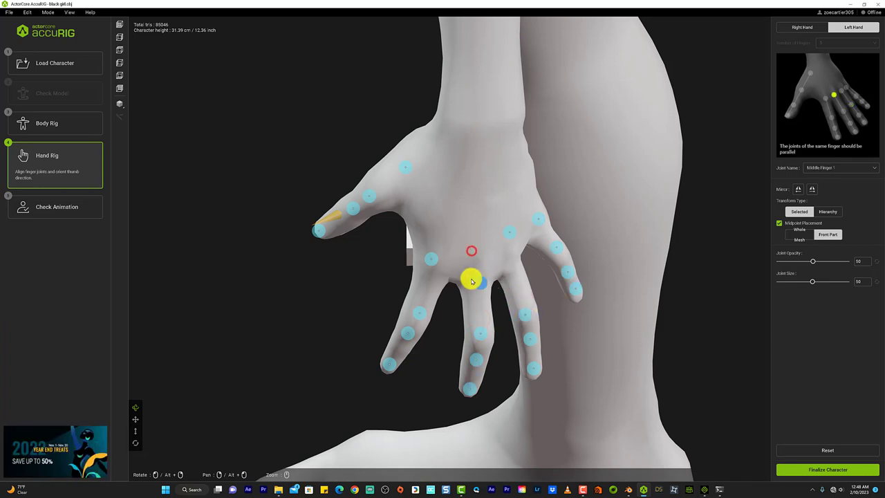
pyautogui.click(430, 261)
pyautogui.moveTo(480, 333)
pyautogui.mouseDown()
pyautogui.moveTo(480, 323)
pyautogui.moveTo(523, 299)
pyautogui.mouseUp()
pyautogui.click(538, 219)
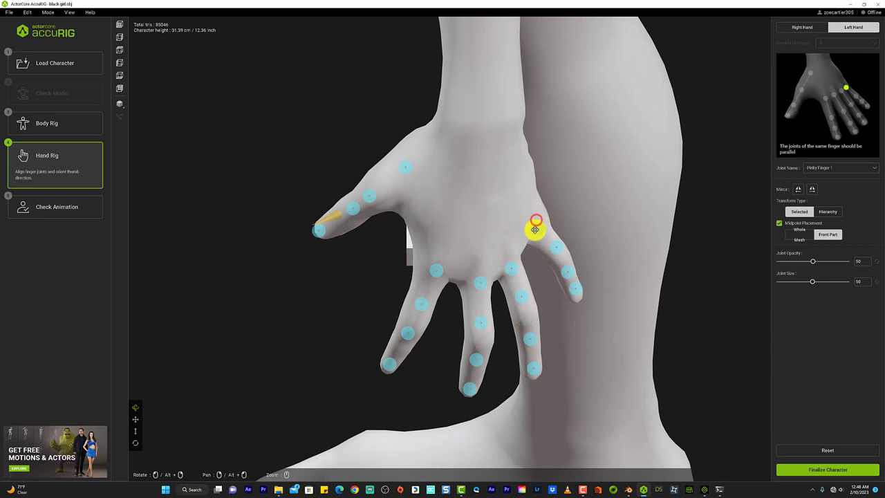
pyautogui.click(827, 470)
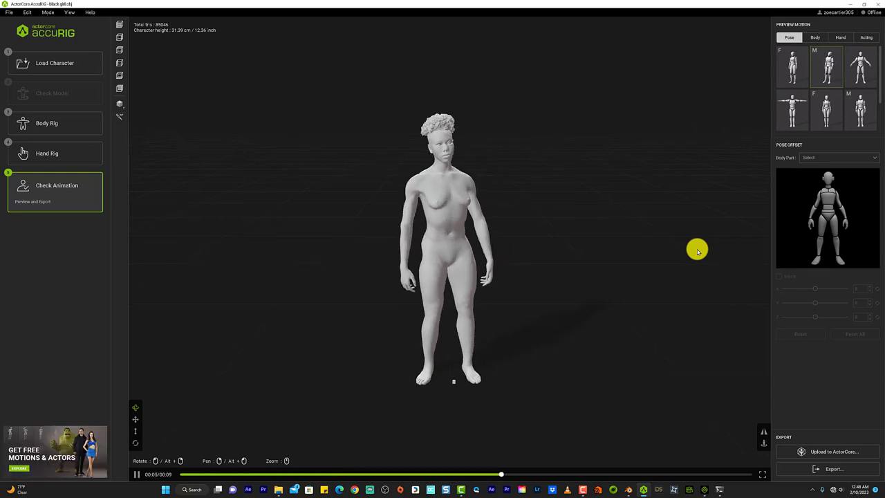
# Preview the rigged character in T-pose, A-pose, and several Body motions including the female one
pyautogui.click(823, 115)
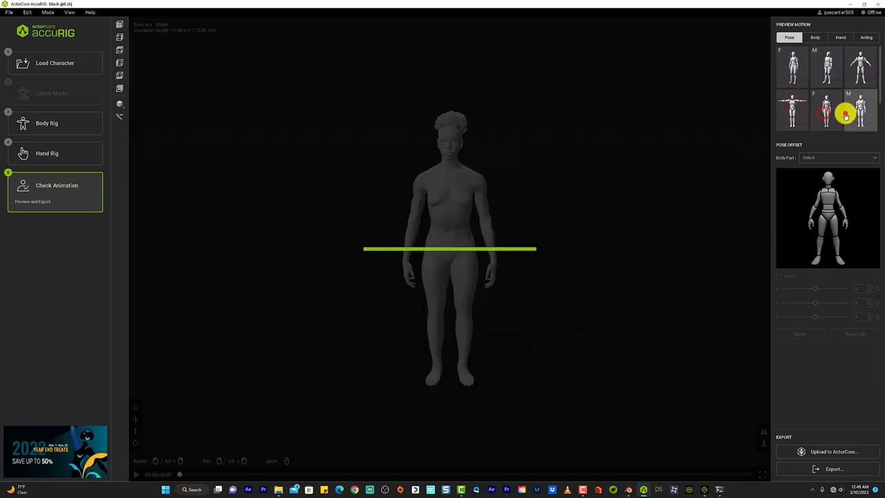
pyautogui.click(857, 70)
pyautogui.click(815, 37)
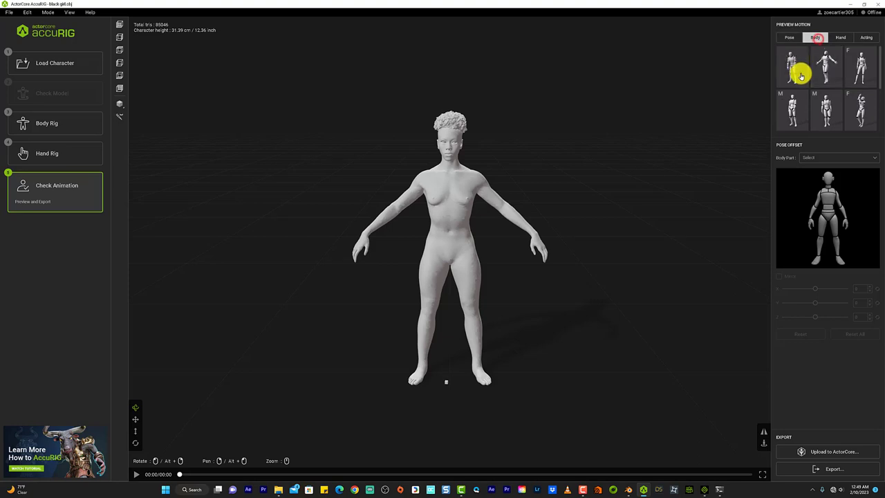
pyautogui.click(798, 72)
pyautogui.click(791, 116)
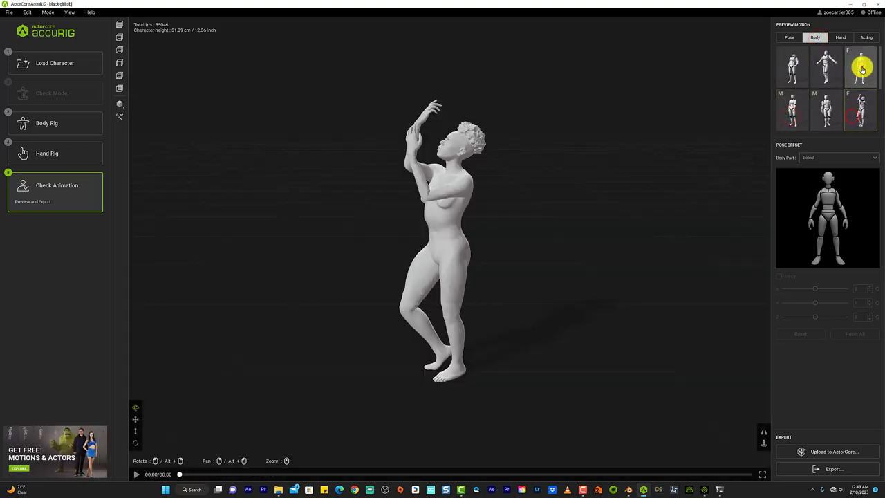
pyautogui.click(861, 67)
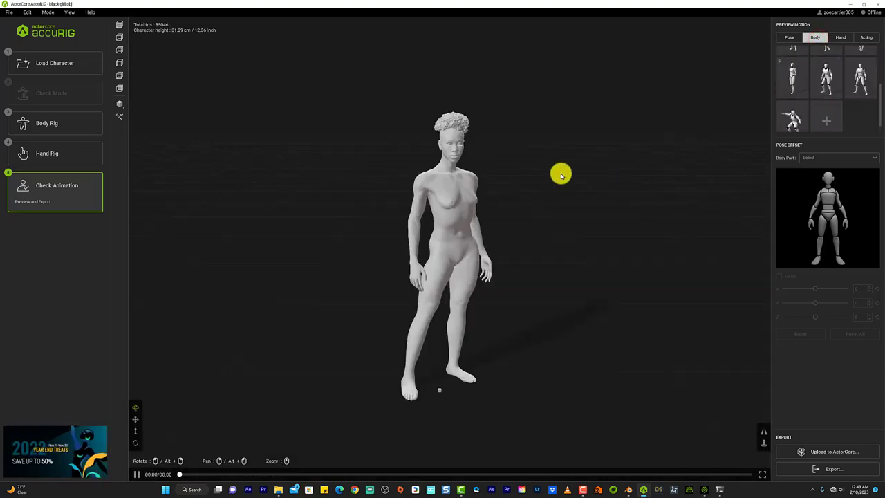
# Try a walking and another Acting motion, glance at the offset body parts, and open Export
pyautogui.click(869, 36)
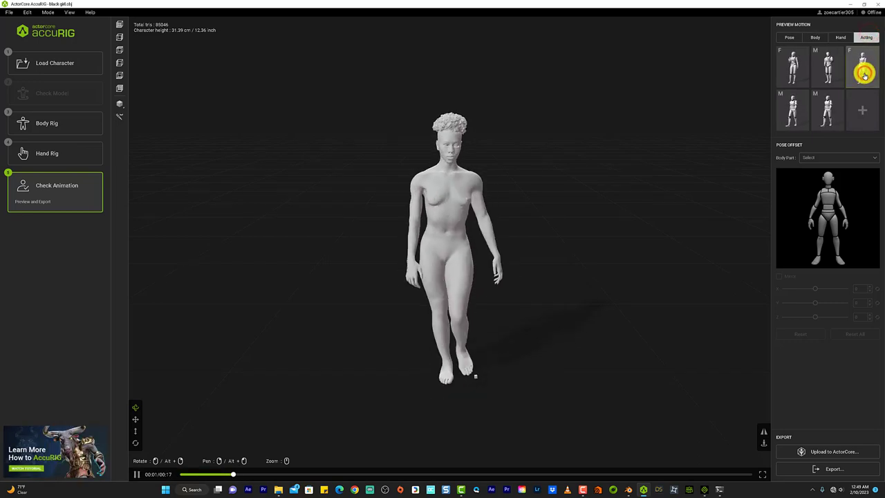
pyautogui.click(827, 111)
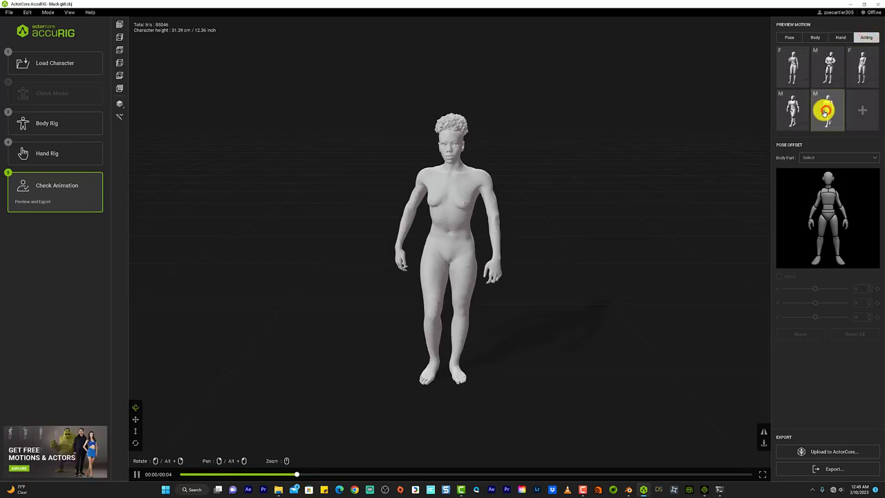
pyautogui.click(827, 64)
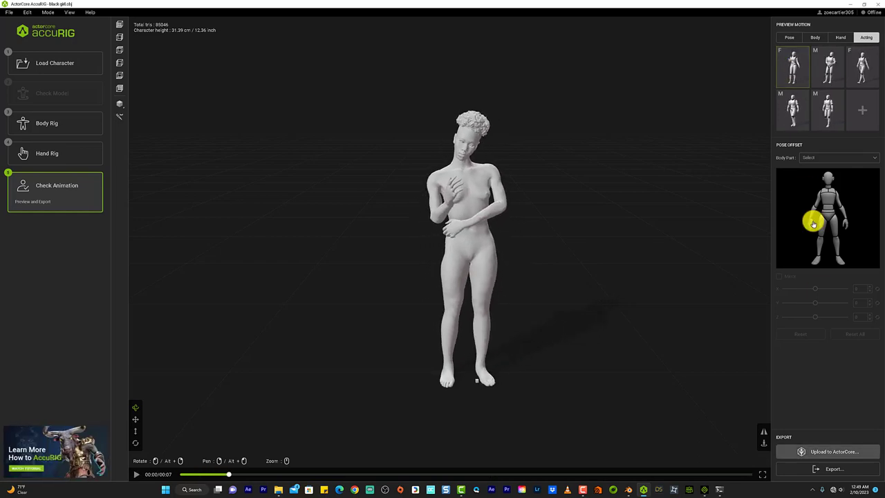
pyautogui.click(839, 158)
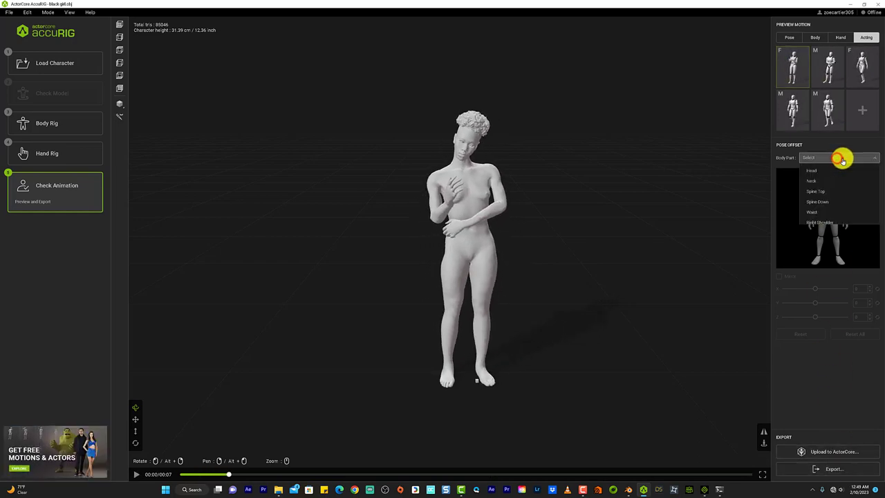
pyautogui.click(839, 158)
pyautogui.click(835, 470)
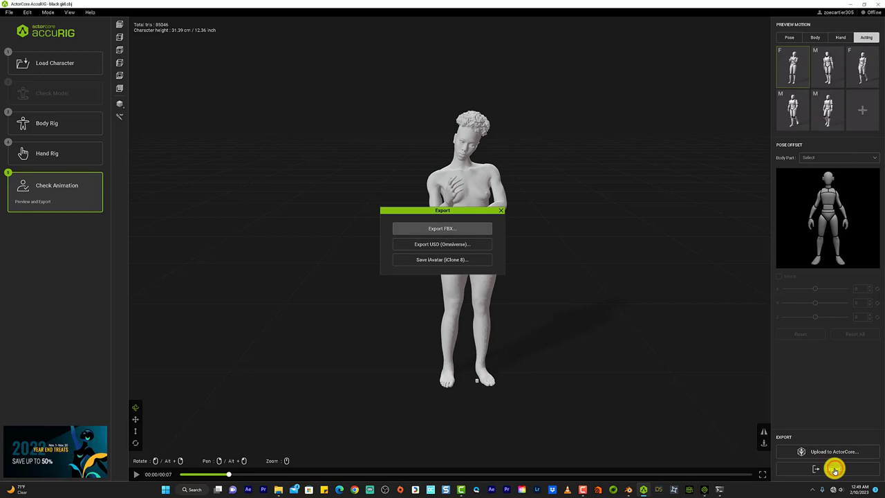
# Save the iAvatar 'black girl tia' to Public Documents\Reallusion\Reallusion Custom\Actor\Character, then pause playback
pyautogui.click(459, 261)
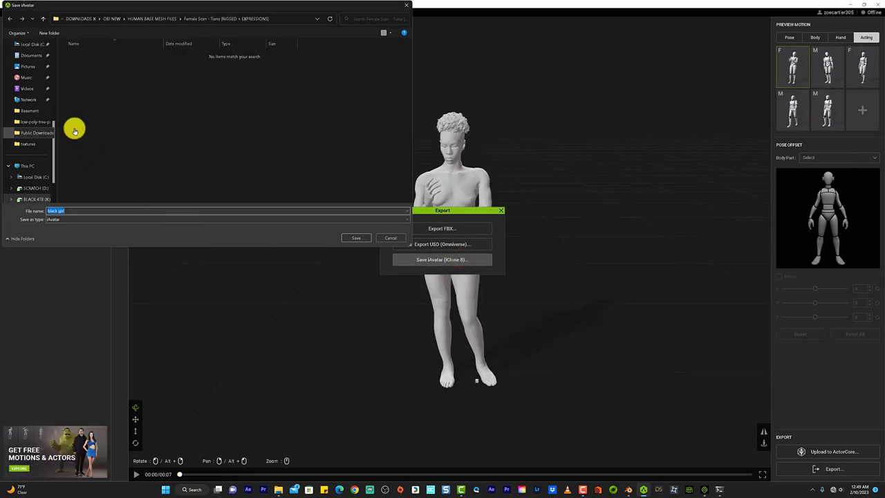
pyautogui.click(24, 43)
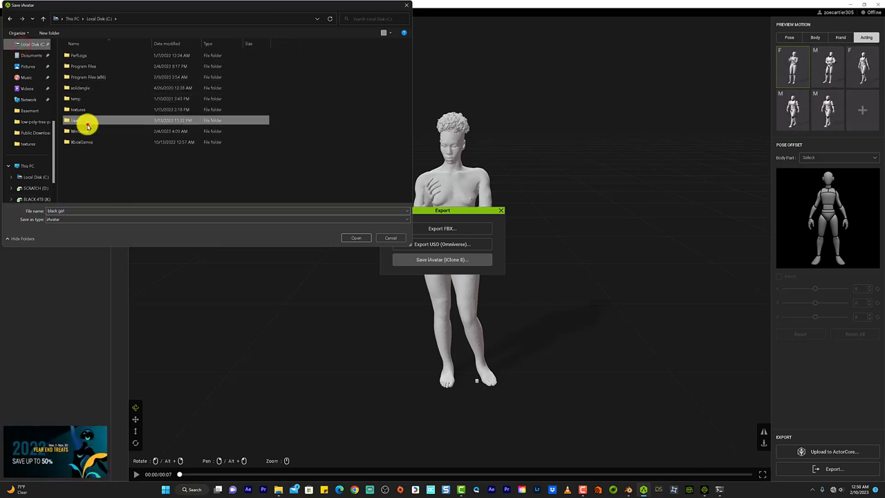
pyautogui.doubleClick(87, 124)
pyautogui.doubleClick(101, 58)
pyautogui.doubleClick(100, 77)
pyautogui.doubleClick(99, 108)
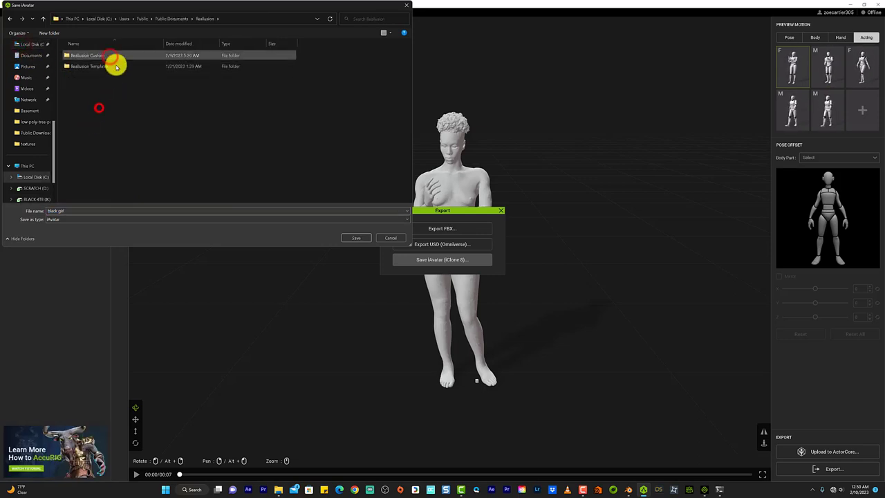
pyautogui.doubleClick(119, 56)
pyautogui.doubleClick(117, 62)
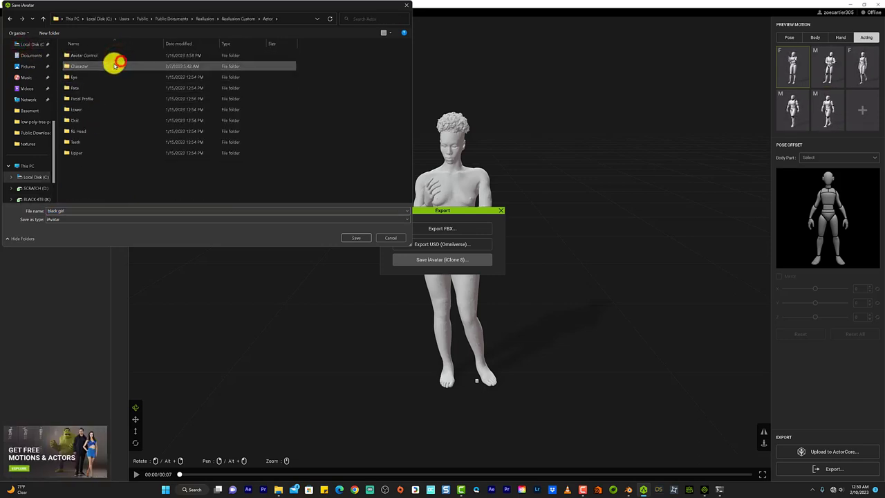
pyautogui.doubleClick(110, 64)
pyautogui.scroll(-3, 117, 88)
pyautogui.write('tia')
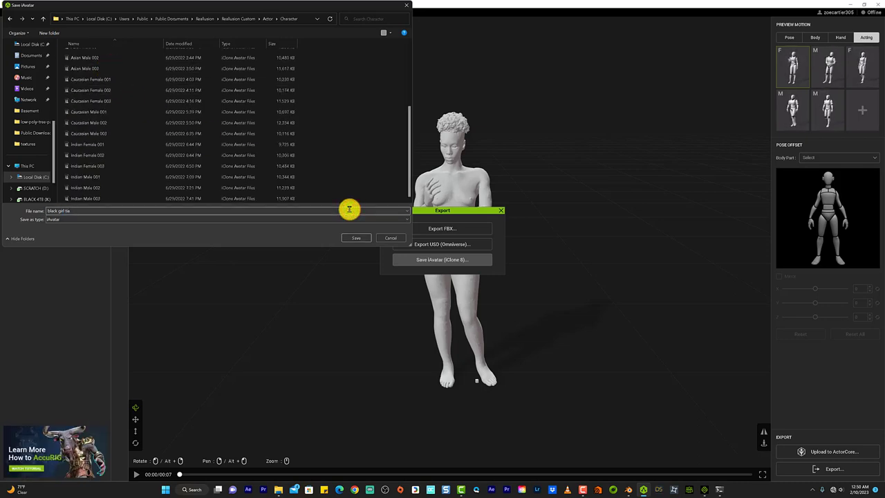
pyautogui.click(352, 237)
pyautogui.click(136, 474)
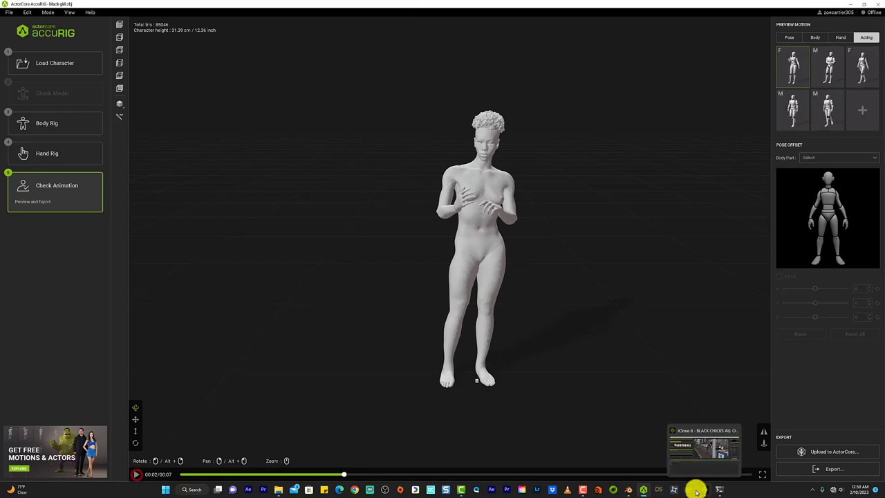
# Bring Blender forward, keep it open when the close prompt appears, and start Save Copy
pyautogui.rightClick(628, 490)
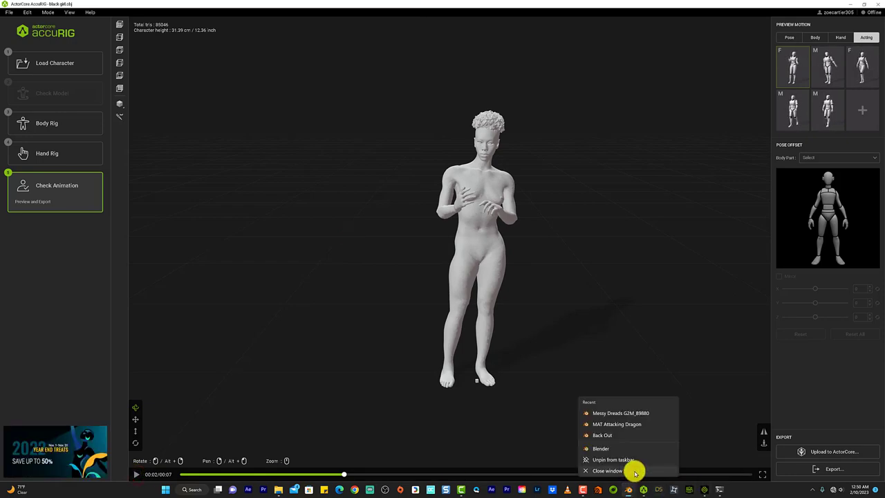
pyautogui.click(634, 471)
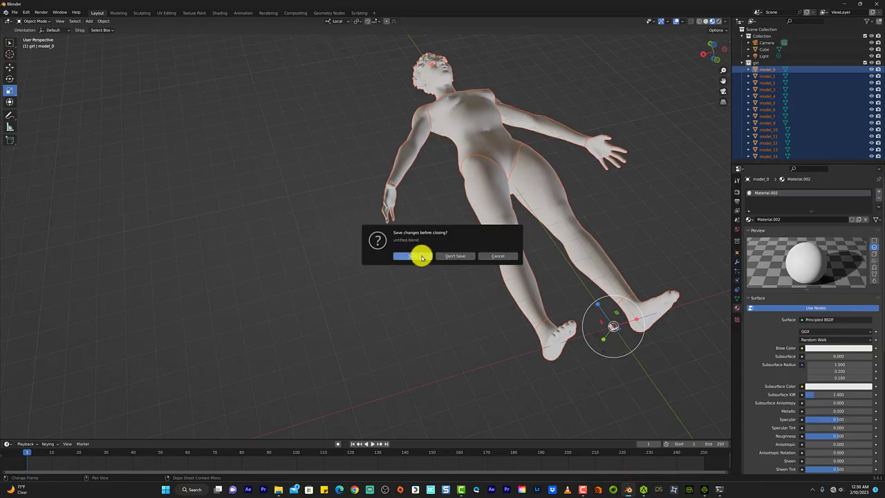
pyautogui.click(15, 11)
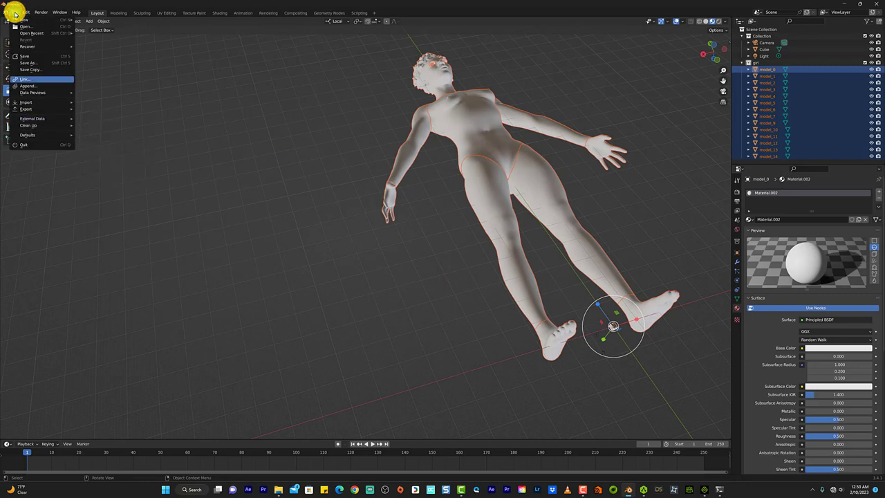
pyautogui.click(45, 70)
pyautogui.write('black girl tia')
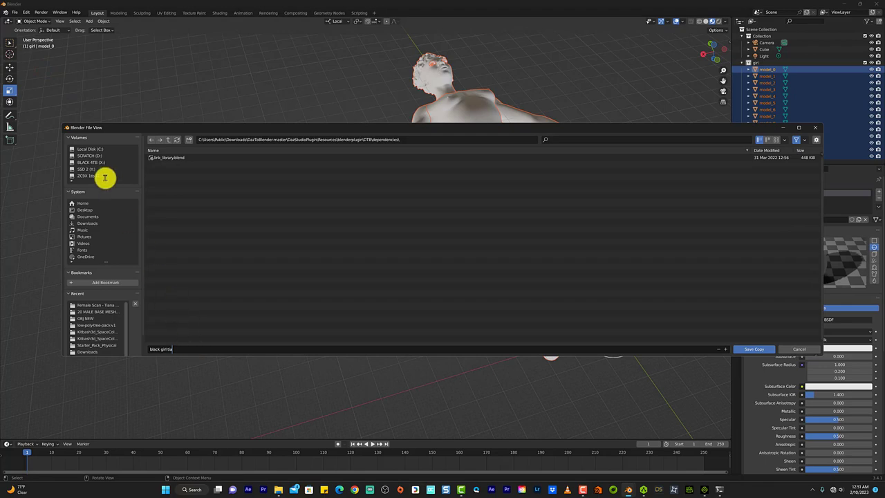
# Save the copy as black girl tia.blend in X:\ADOBE PROJECTS FOLDER\BLENDER PROJECTS and minimize Blender
pyautogui.click(97, 162)
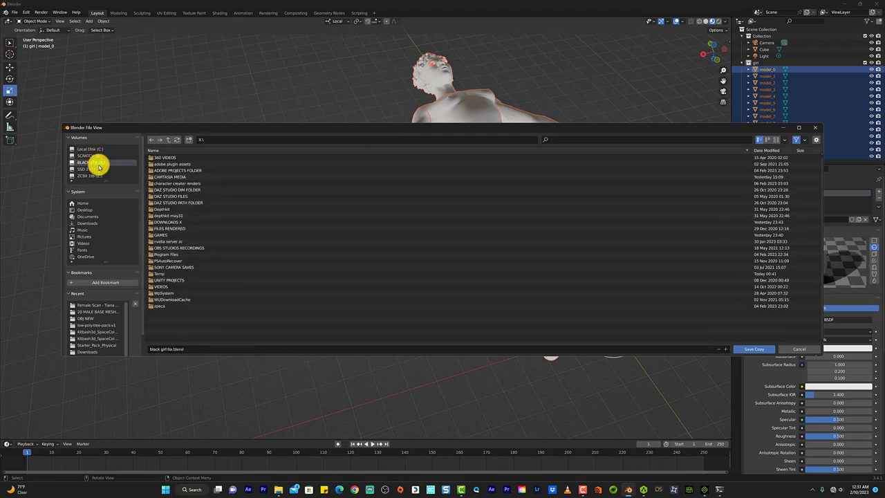
pyautogui.click(100, 156)
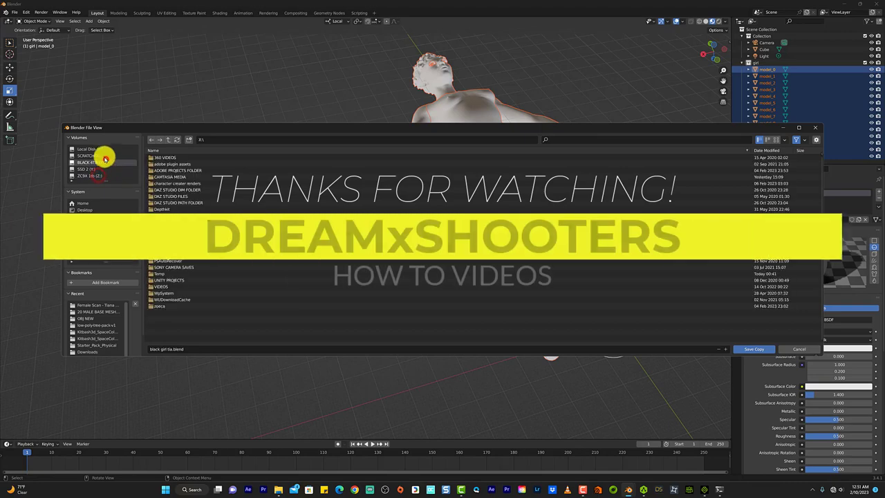
pyautogui.click(107, 163)
pyautogui.doubleClick(181, 168)
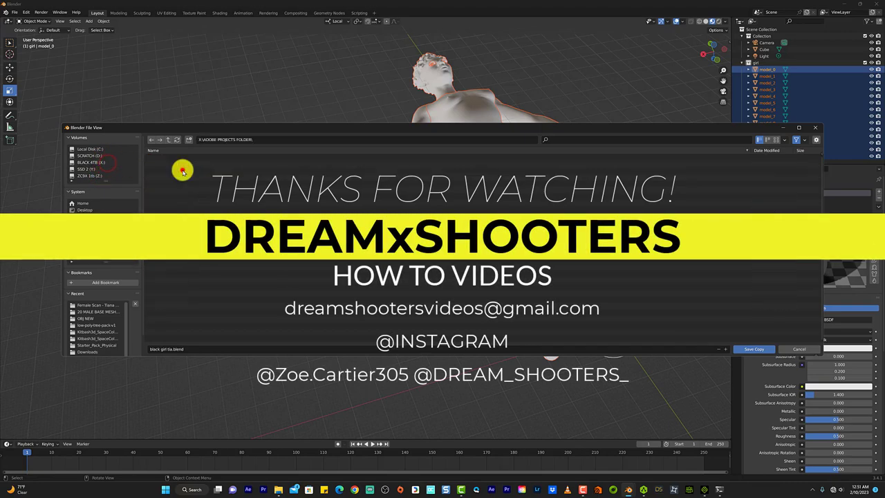
pyautogui.click(180, 170)
pyautogui.doubleClick(180, 170)
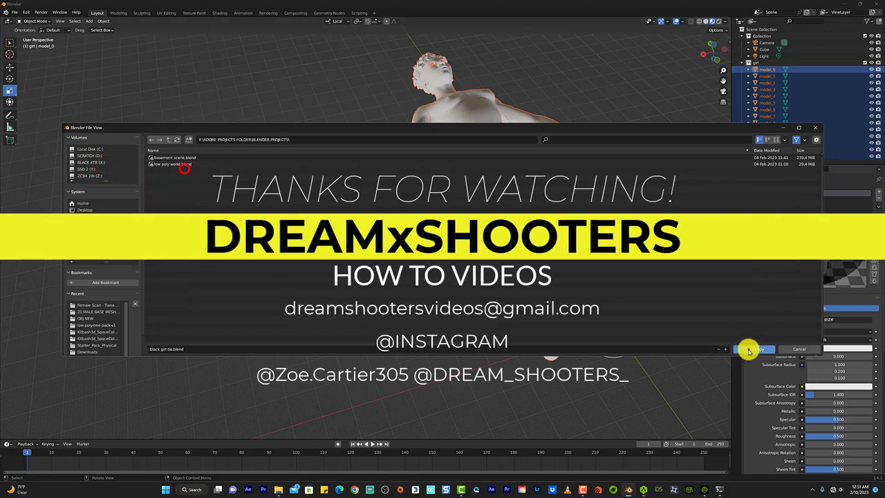
pyautogui.click(752, 349)
pyautogui.click(874, 6)
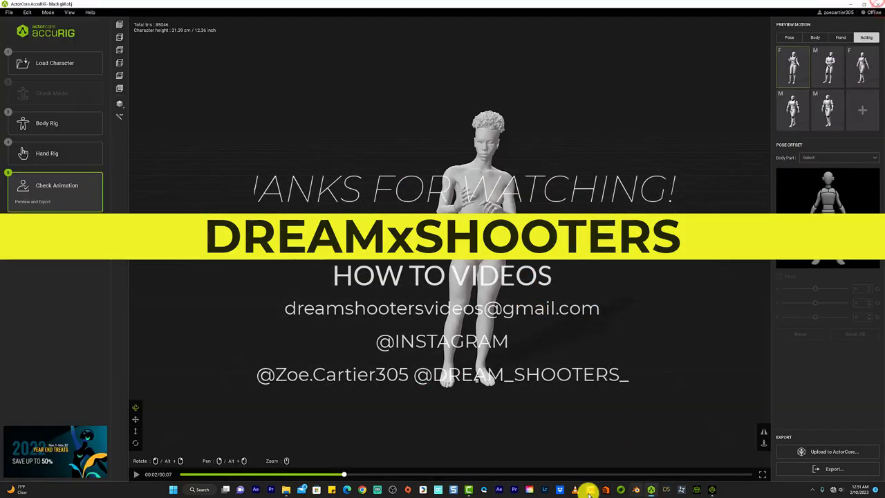